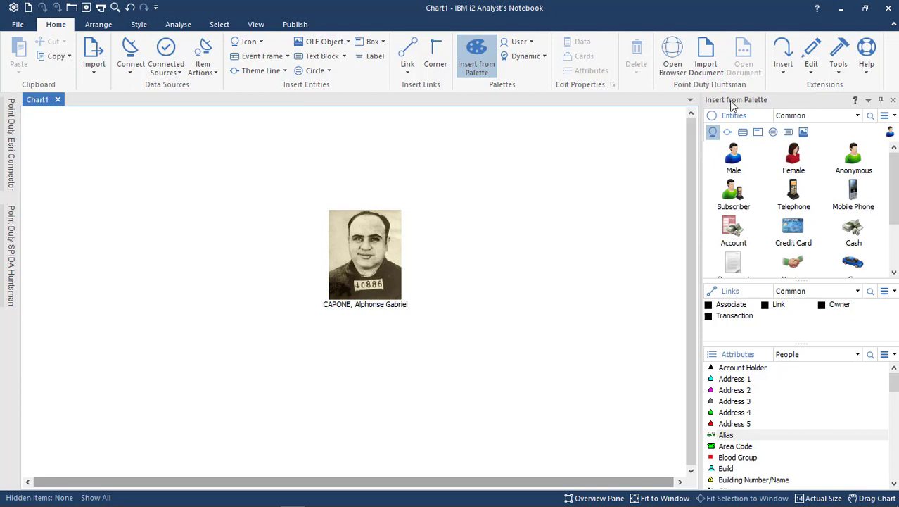
Step: Browse the Crime attribute palette, then switch back to People attributes and scroll to Date of Birth
{"action": "left_click", "coordinate": [472, 62]}
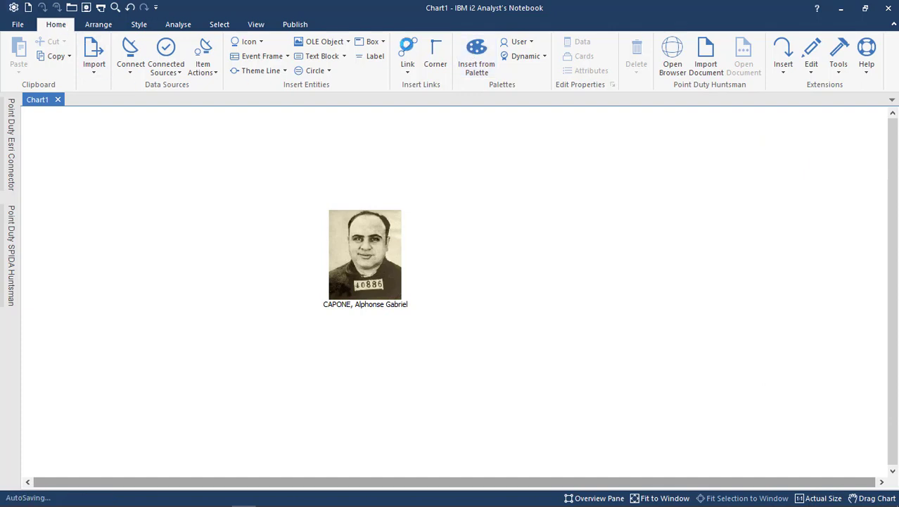
{"action": "left_click", "coordinate": [479, 62]}
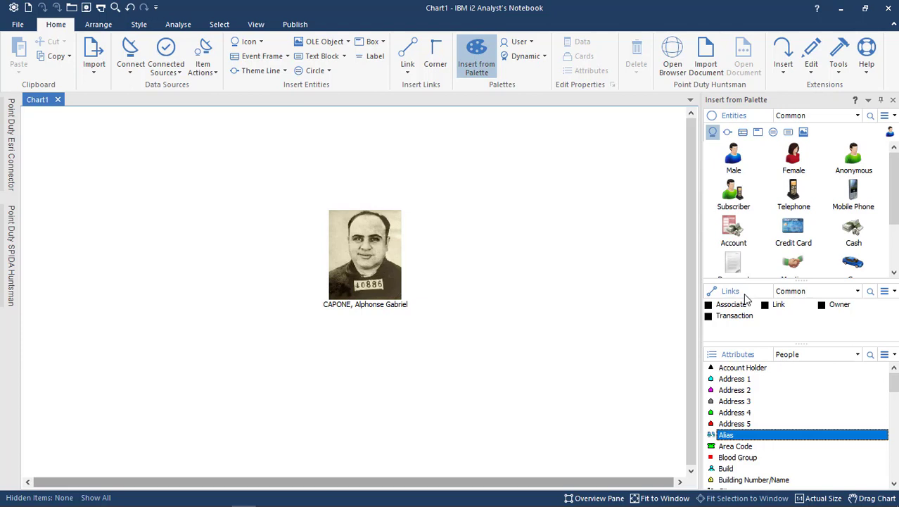
{"action": "left_click", "coordinate": [810, 359]}
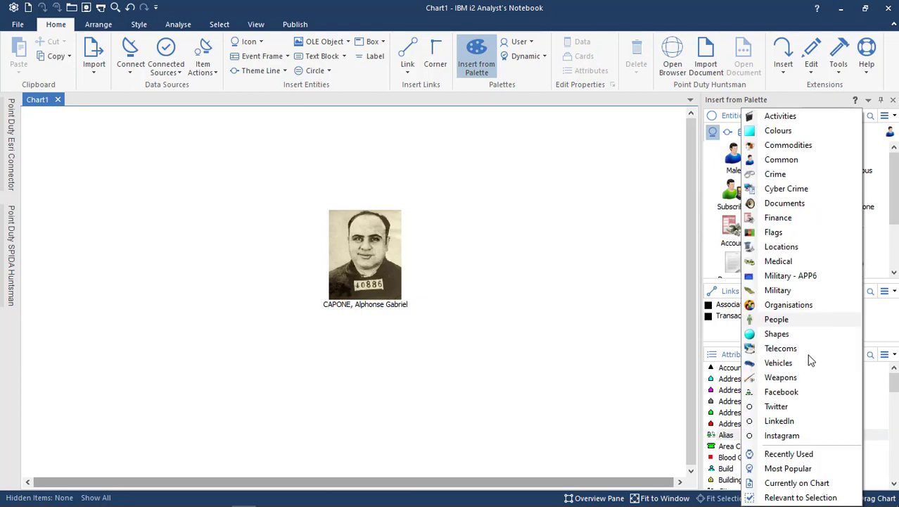
{"action": "left_click", "coordinate": [779, 174]}
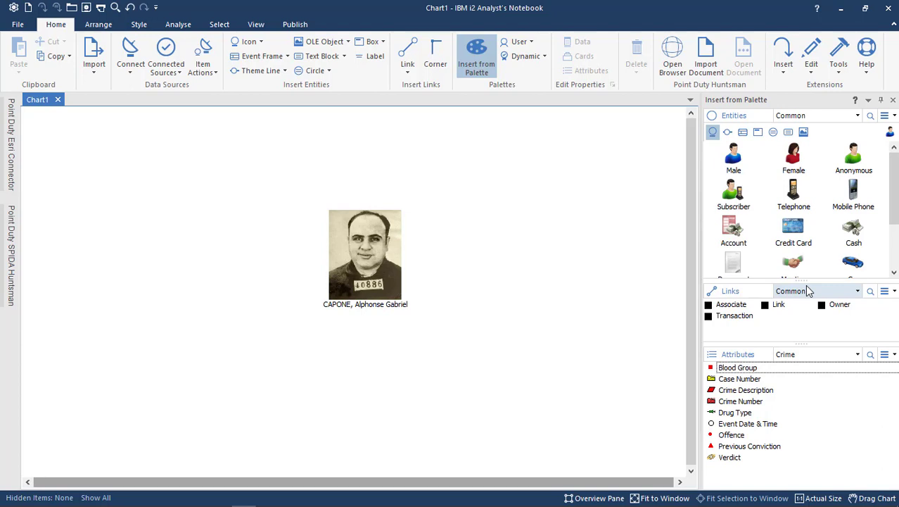
{"action": "left_click", "coordinate": [823, 354]}
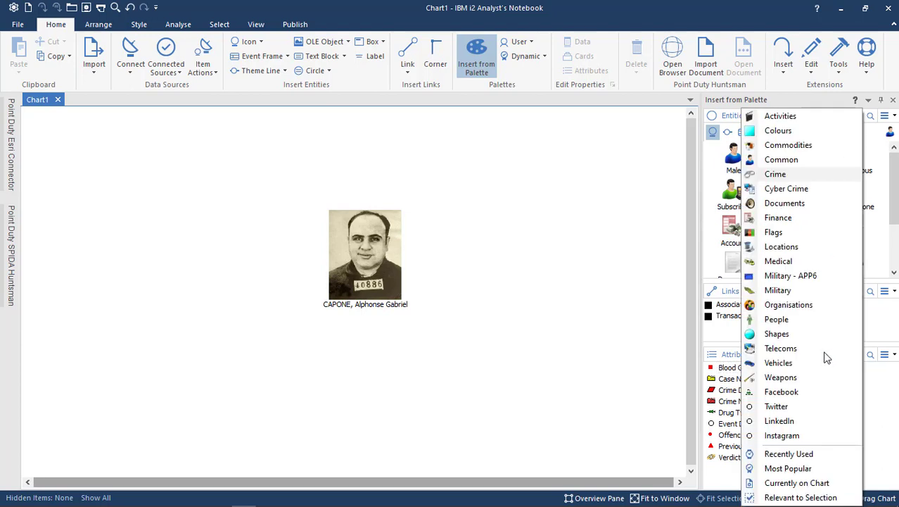
{"action": "left_click", "coordinate": [789, 322]}
{"action": "left_click_drag", "start_coordinate": [893, 379], "coordinate": [893, 402]}
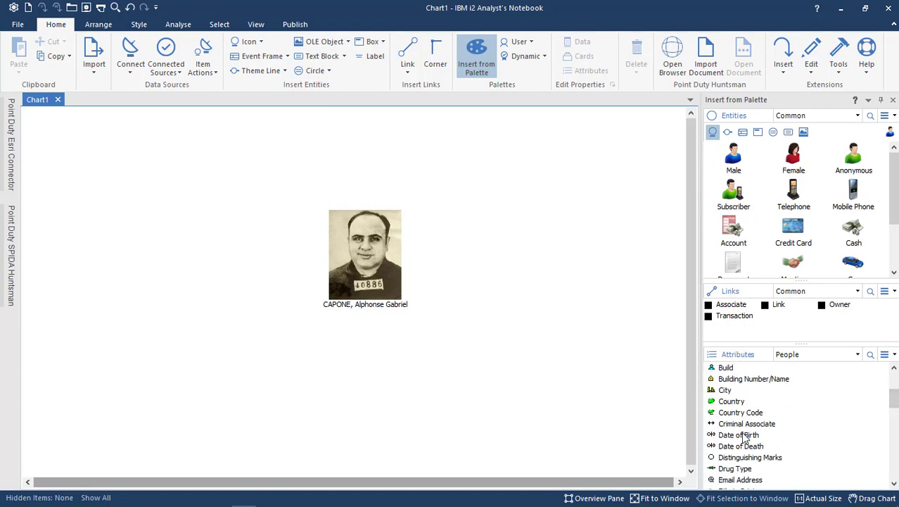
Step: Drop a Date of Birth attribute onto Capone and set it to 1/17/1899
{"action": "left_click_drag", "start_coordinate": [741, 440], "coordinate": [363, 253]}
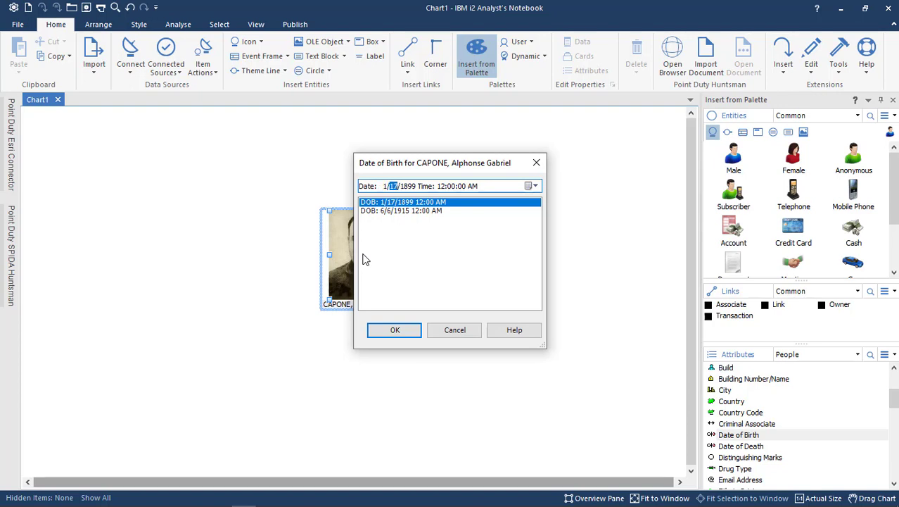
{"action": "key", "text": "Right"}
{"action": "key", "text": "Right"}
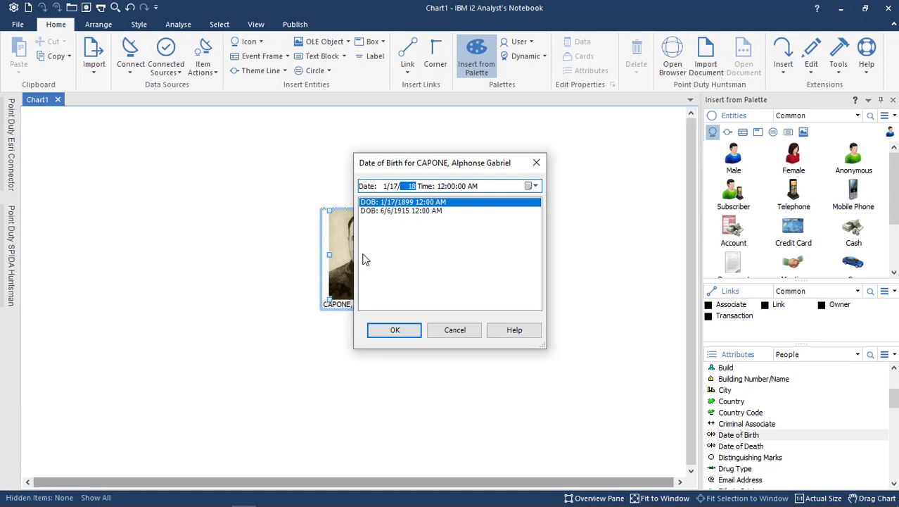
{"action": "key", "text": "Right"}
{"action": "left_click", "coordinate": [401, 330]}
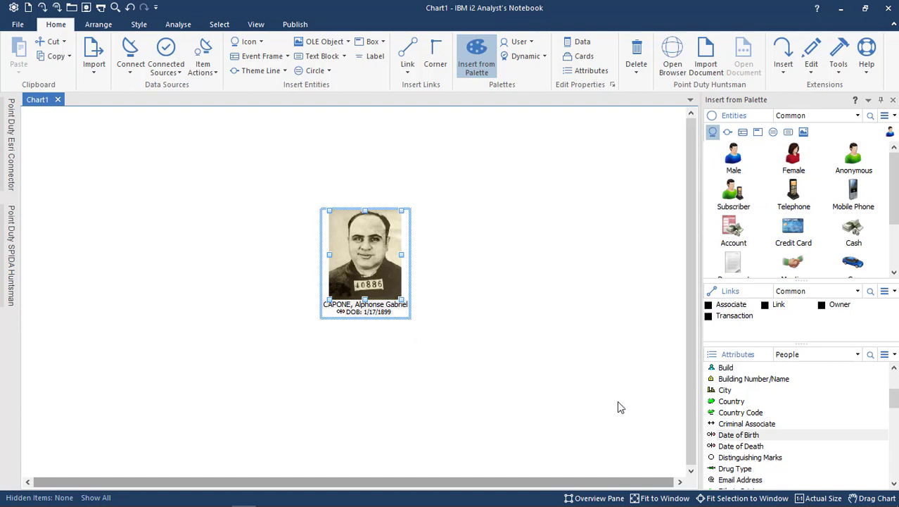
Step: Add a Date of Death attribute to Capone, entering 1/25/1947
{"action": "double_click", "coordinate": [738, 446]}
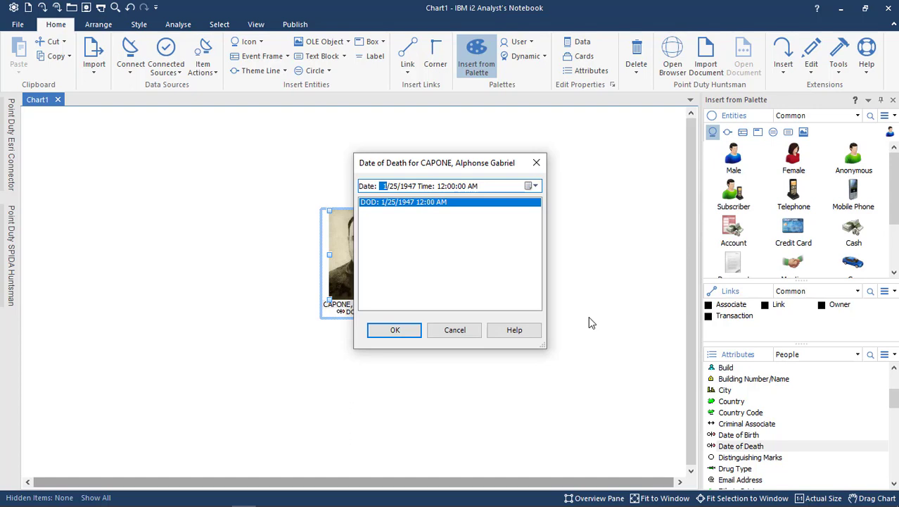
{"action": "key", "text": "Right"}
{"action": "key", "text": "Right"}
{"action": "type", "text": "1947"}
{"action": "left_click", "coordinate": [404, 331]}
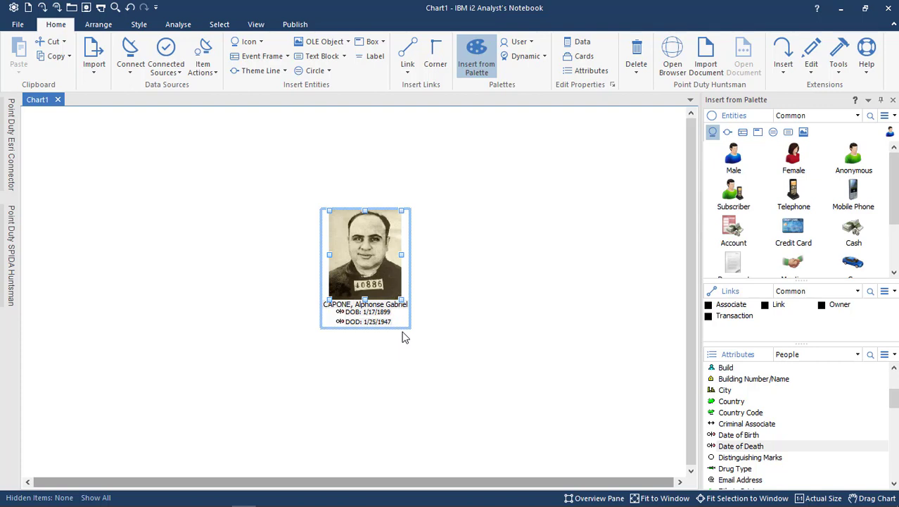
{"action": "mouse_move", "coordinate": [366, 252]}
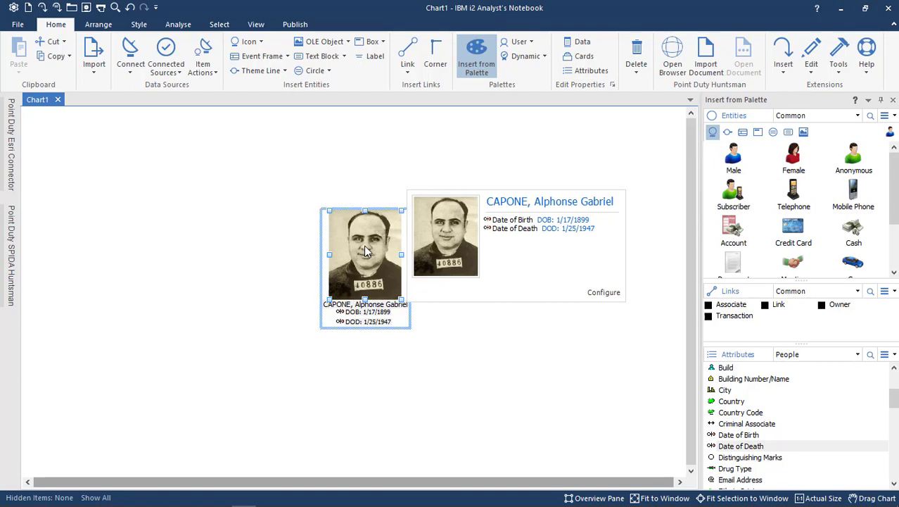
Step: In the entity's attributes list, add an Alias attribute with the value 'Scarface'
{"action": "double_click", "coordinate": [366, 251]}
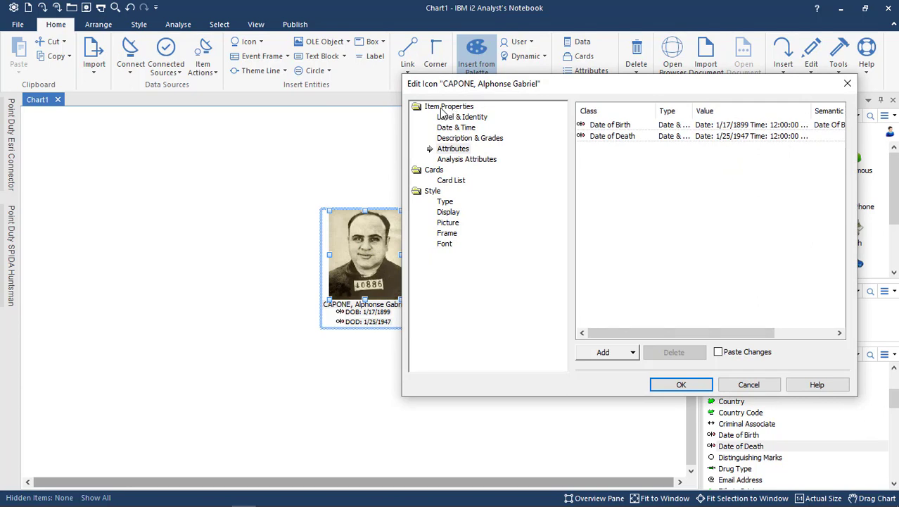
{"action": "left_click", "coordinate": [449, 149]}
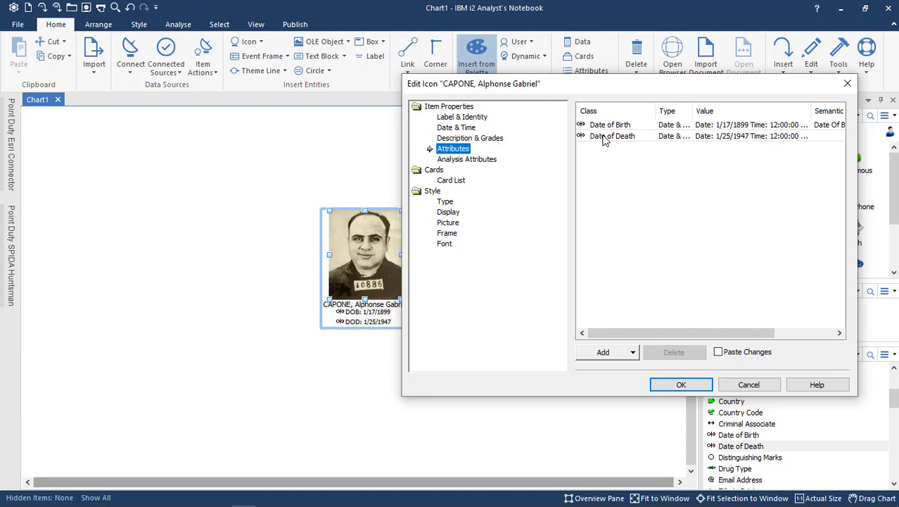
{"action": "left_click", "coordinate": [625, 354]}
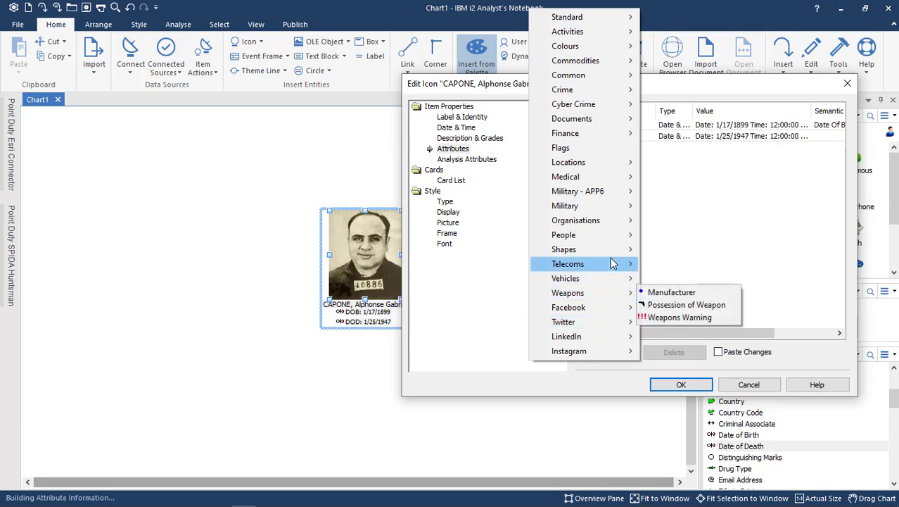
{"action": "mouse_move", "coordinate": [605, 235]}
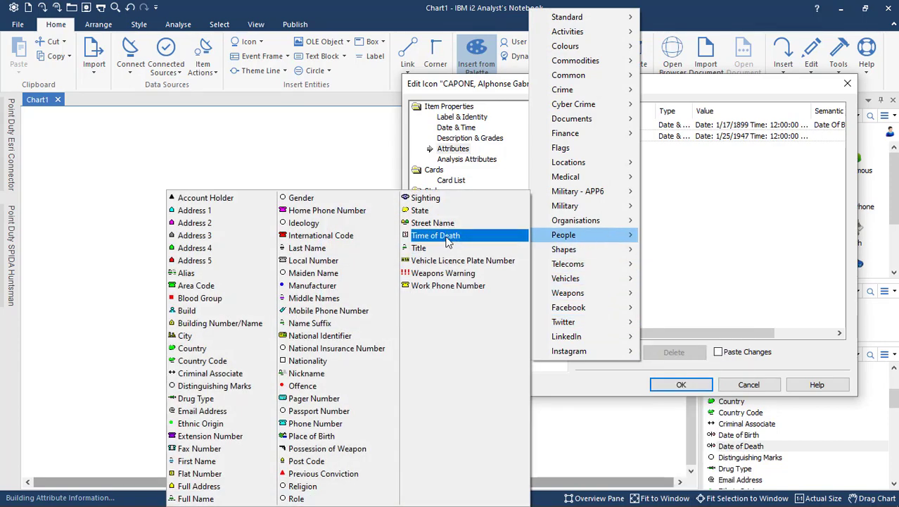
{"action": "left_click", "coordinate": [199, 276]}
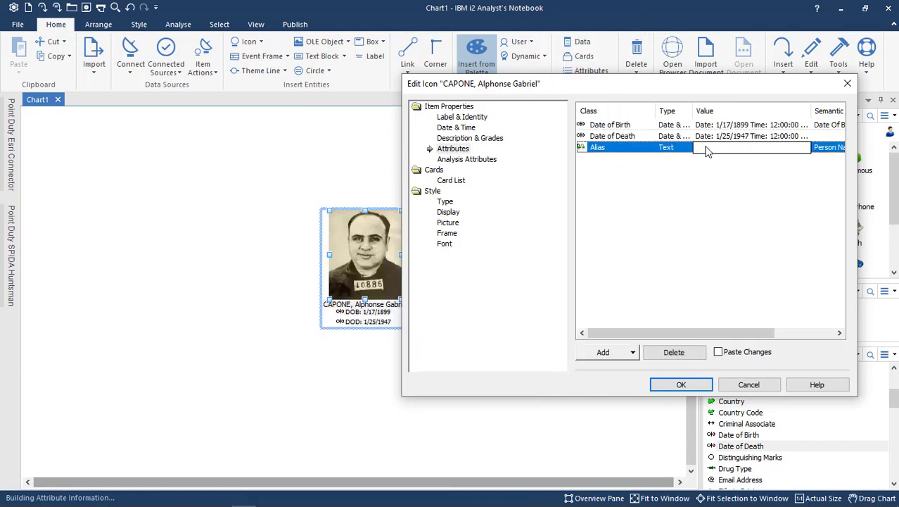
{"action": "type", "text": "Scarface"}
{"action": "key", "text": "Return"}
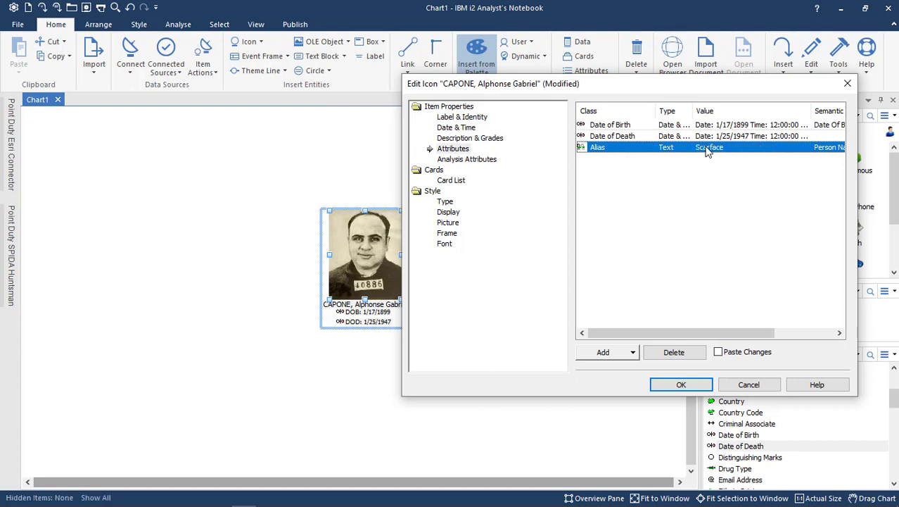
{"action": "left_click", "coordinate": [682, 384]}
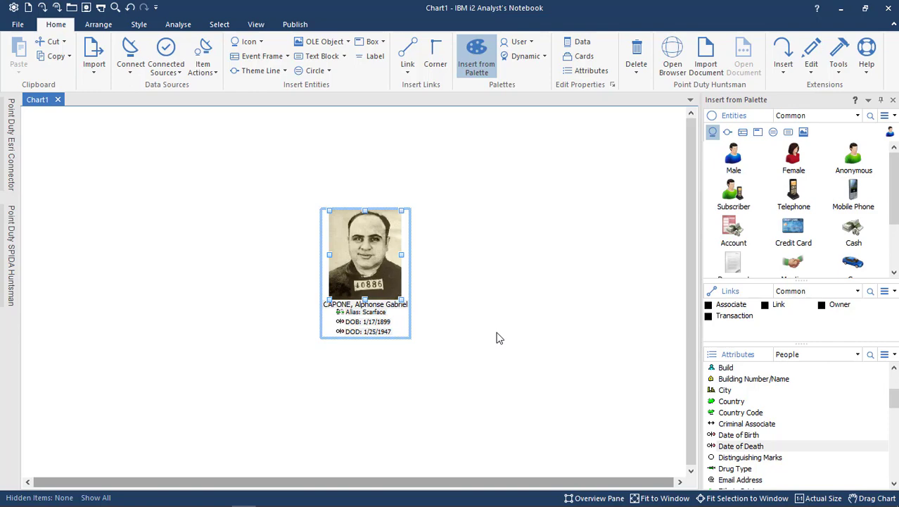
Step: Reopen the entity's properties, browse the attribute categories, and close without further changes
{"action": "double_click", "coordinate": [379, 258]}
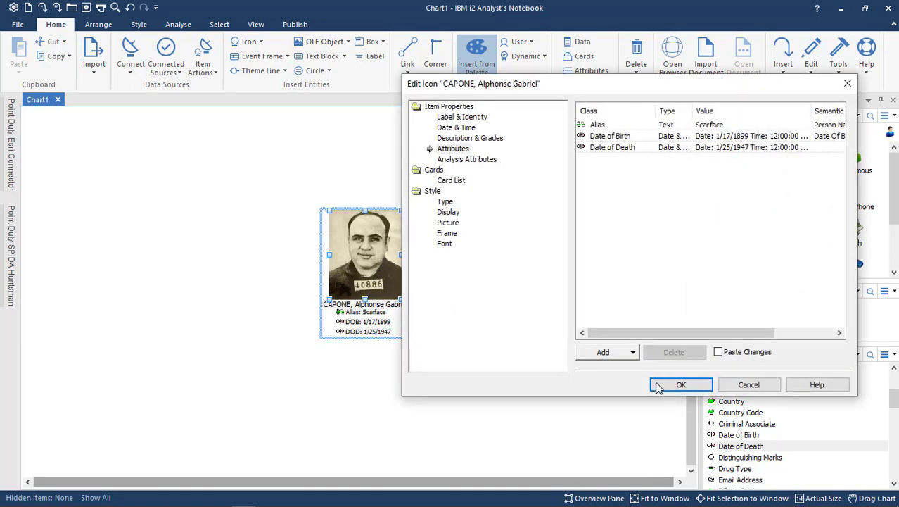
{"action": "left_click", "coordinate": [632, 352]}
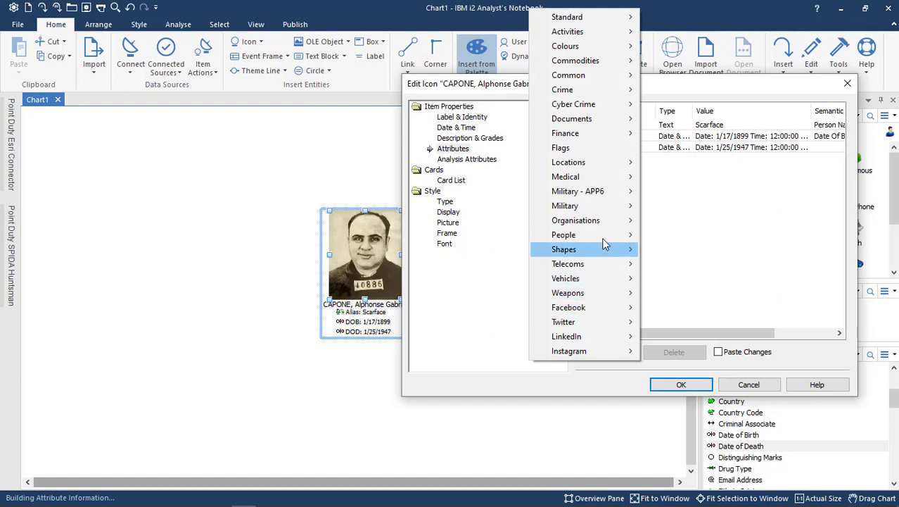
{"action": "mouse_move", "coordinate": [598, 235]}
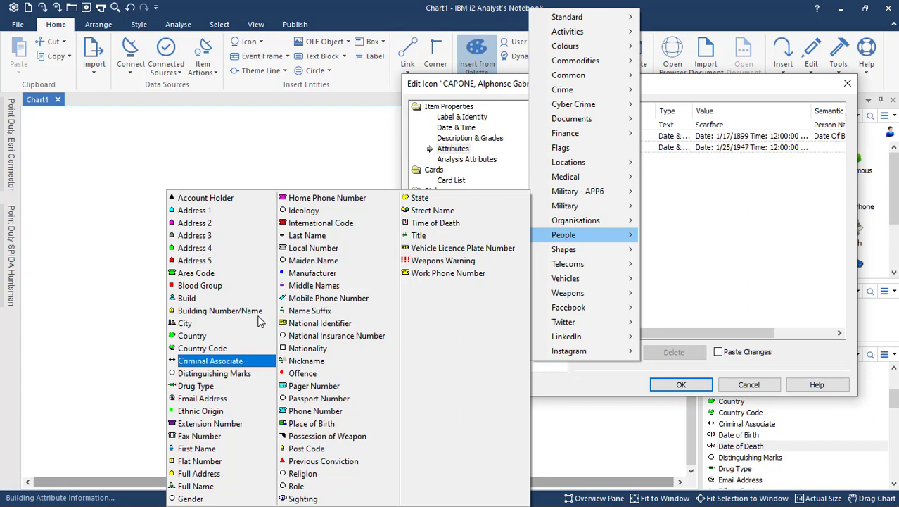
{"action": "left_click", "coordinate": [328, 168]}
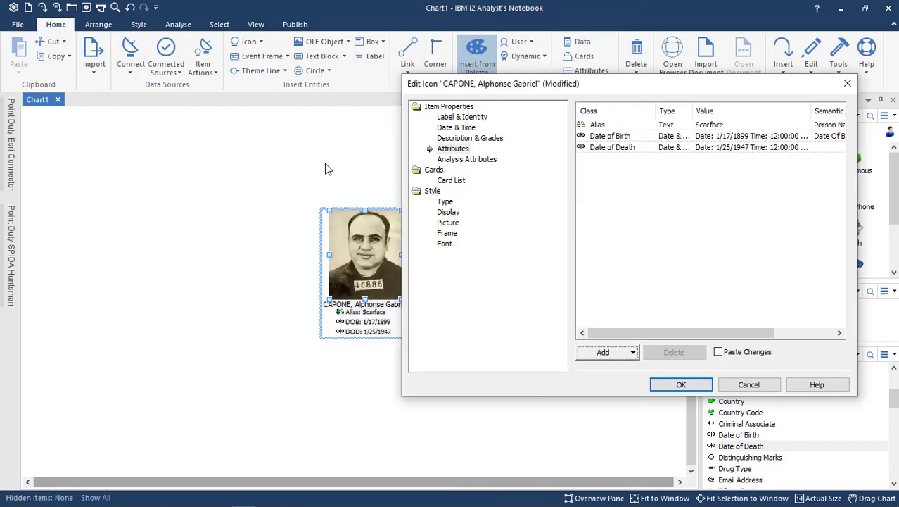
{"action": "left_click", "coordinate": [848, 83]}
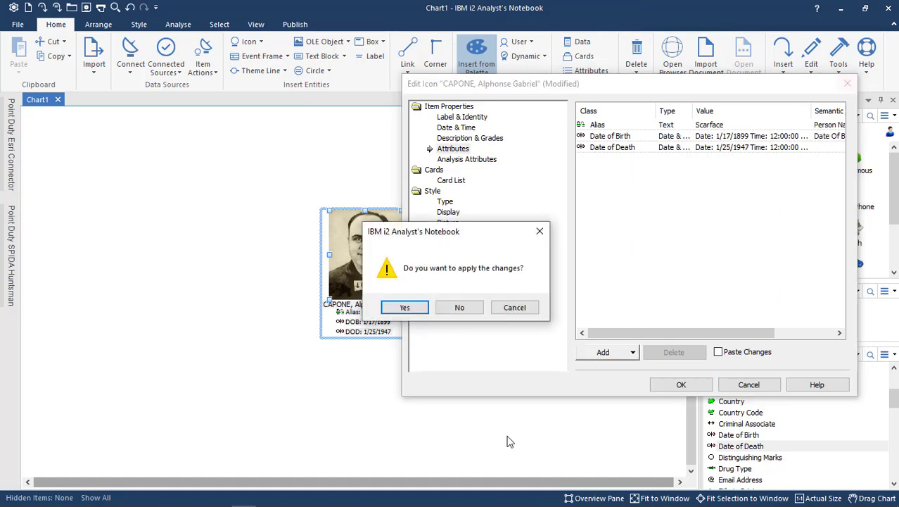
{"action": "left_click", "coordinate": [459, 307]}
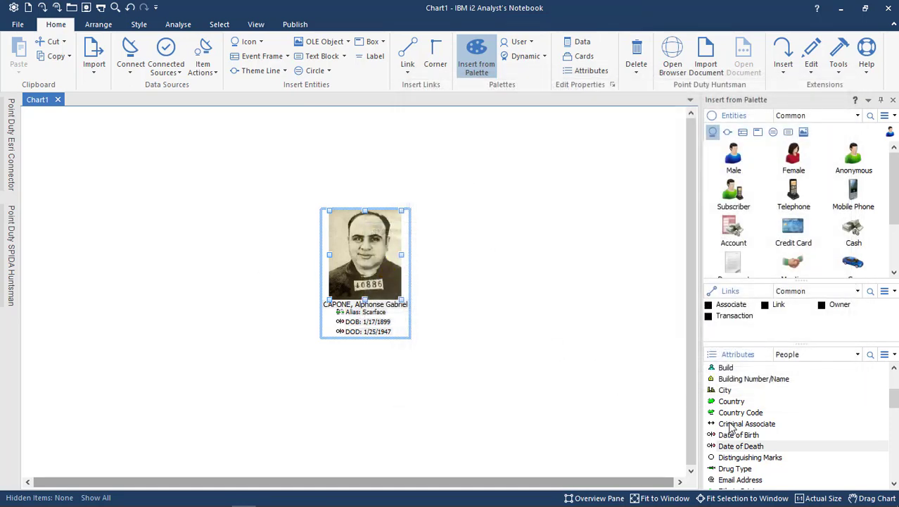
Step: Add a second Alias attribute reading 'Public Enemy No. 1' to CAPONE
{"action": "scroll", "coordinate": [886, 402], "scroll_direction": "up", "scroll_amount": 2}
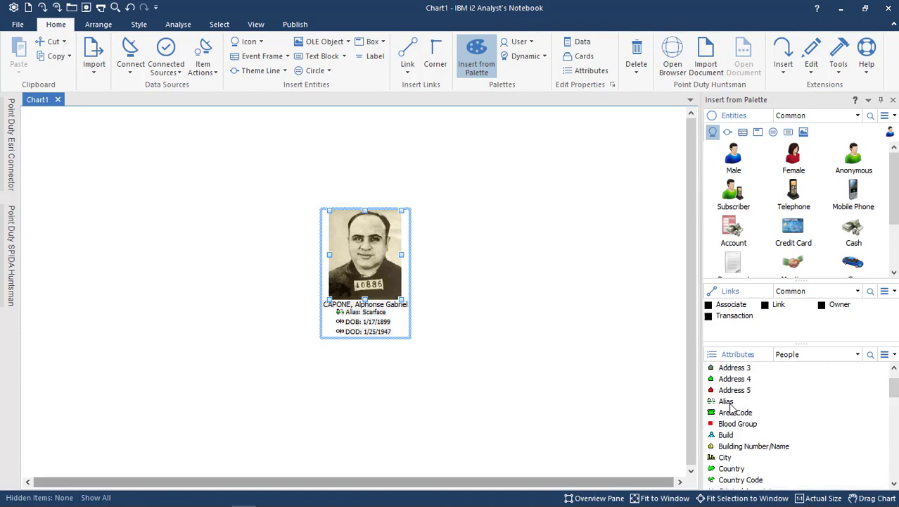
{"action": "double_click", "coordinate": [726, 401]}
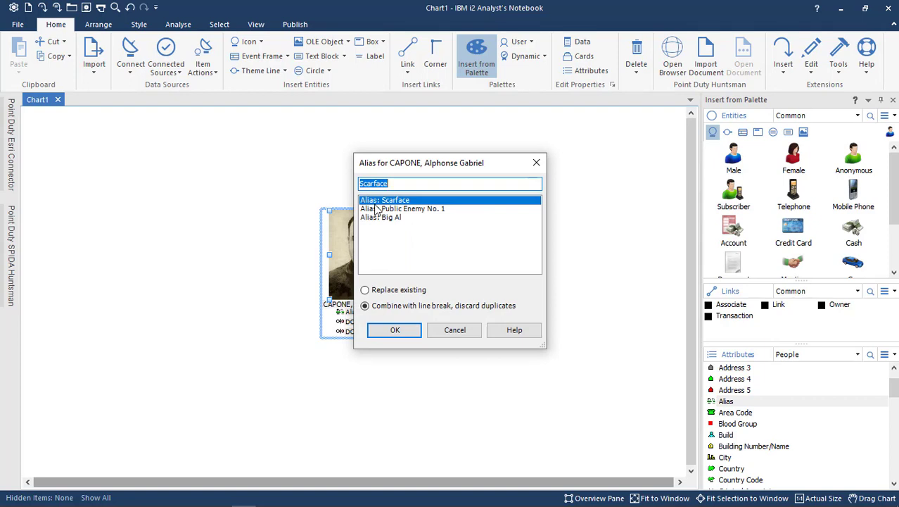
{"action": "type", "text": "Public"}
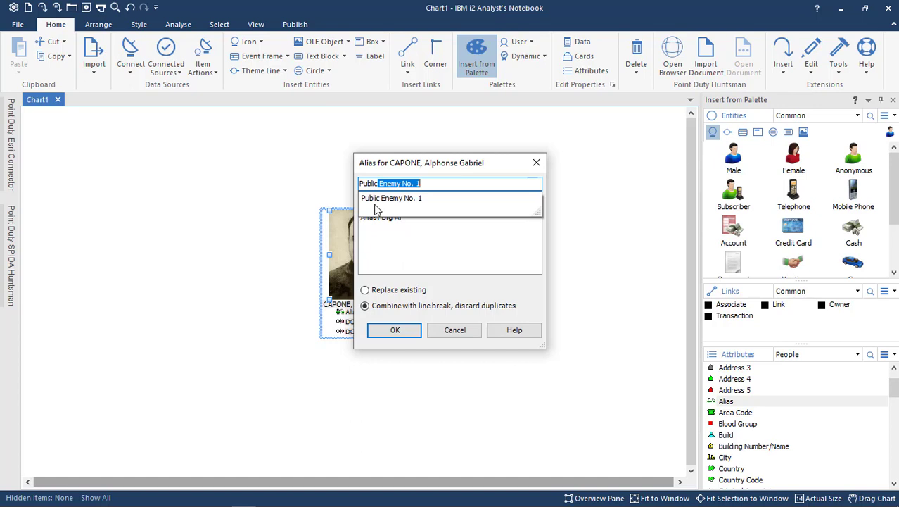
{"action": "type", "text": " Ene"}
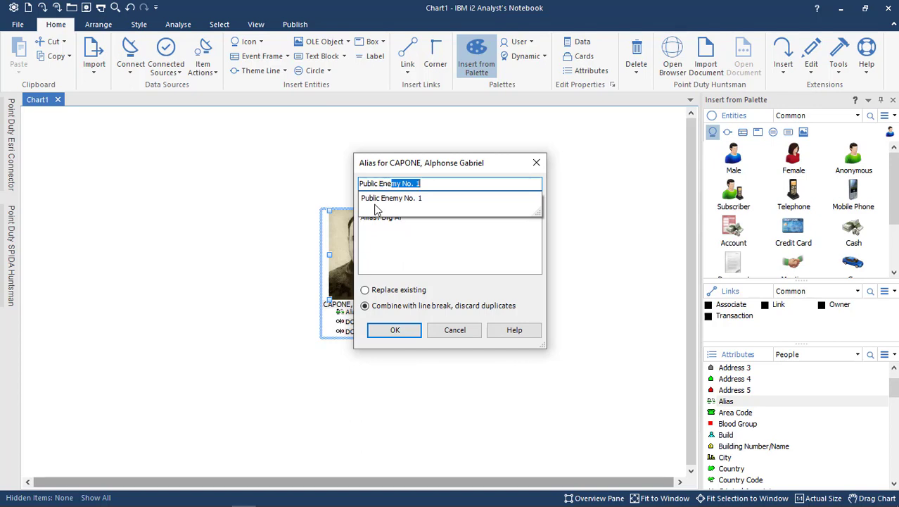
{"action": "type", "text": "my No"}
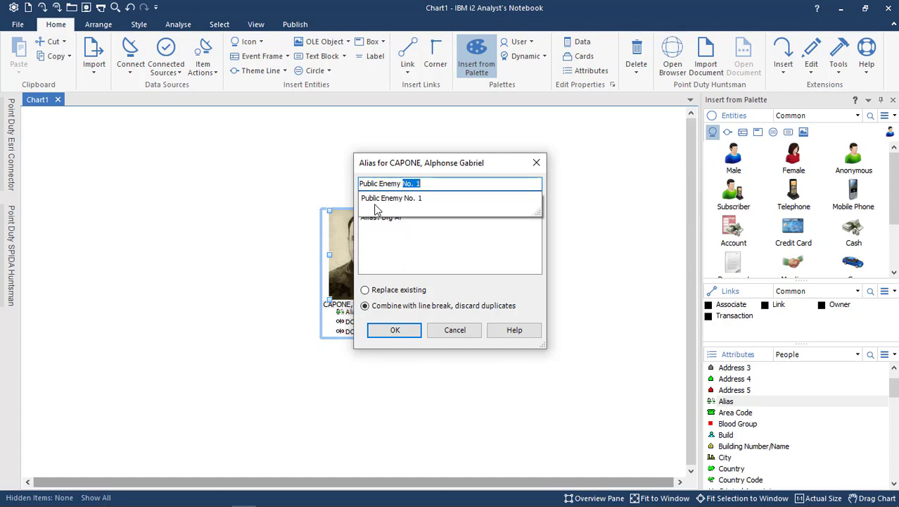
{"action": "type", "text": "."}
{"action": "left_click", "coordinate": [375, 206]}
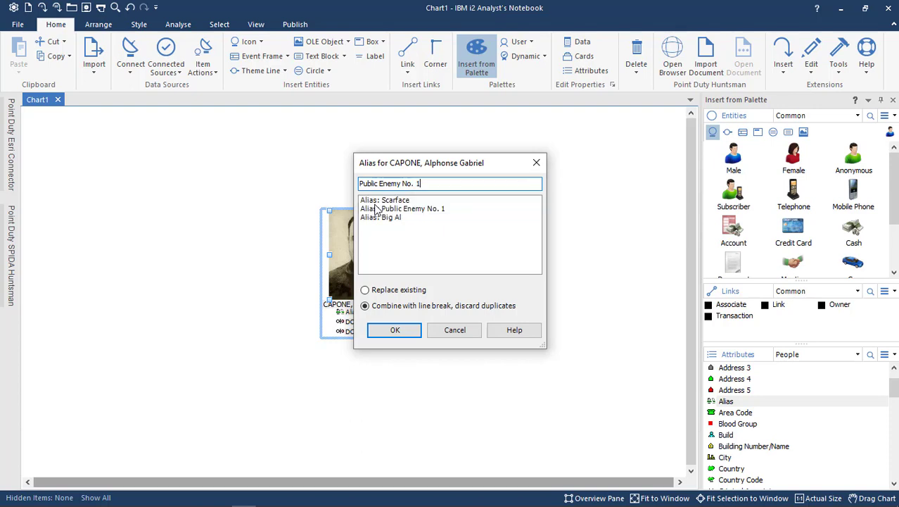
{"action": "left_click", "coordinate": [394, 330]}
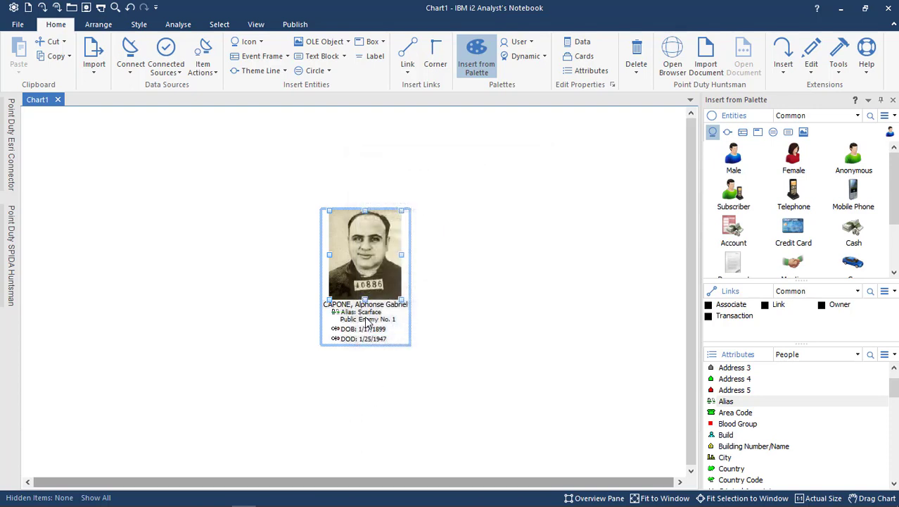
{"action": "mouse_move", "coordinate": [365, 333]}
{"action": "scroll", "coordinate": [895, 394], "scroll_direction": "down", "scroll_amount": 1}
{"action": "left_click_drag", "start_coordinate": [895, 394], "coordinate": [895, 401]}
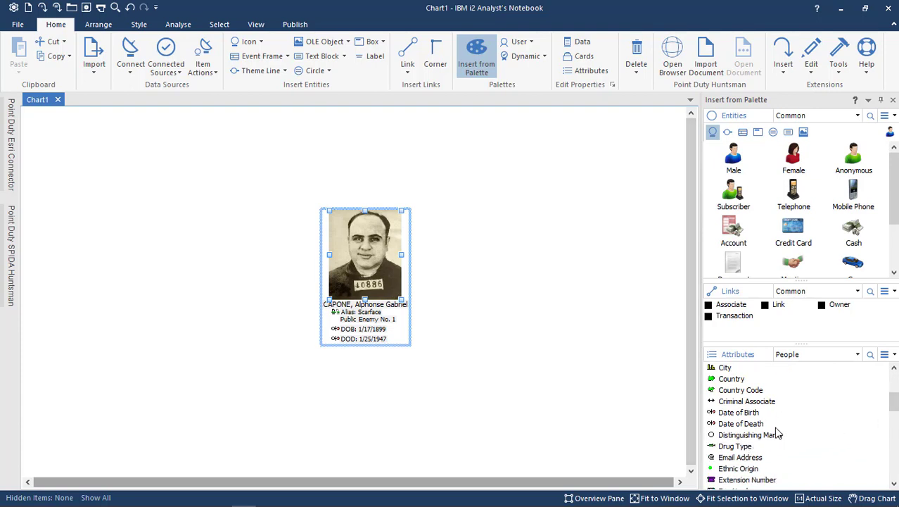
{"action": "scroll", "coordinate": [774, 433], "scroll_direction": "down", "scroll_amount": 1}
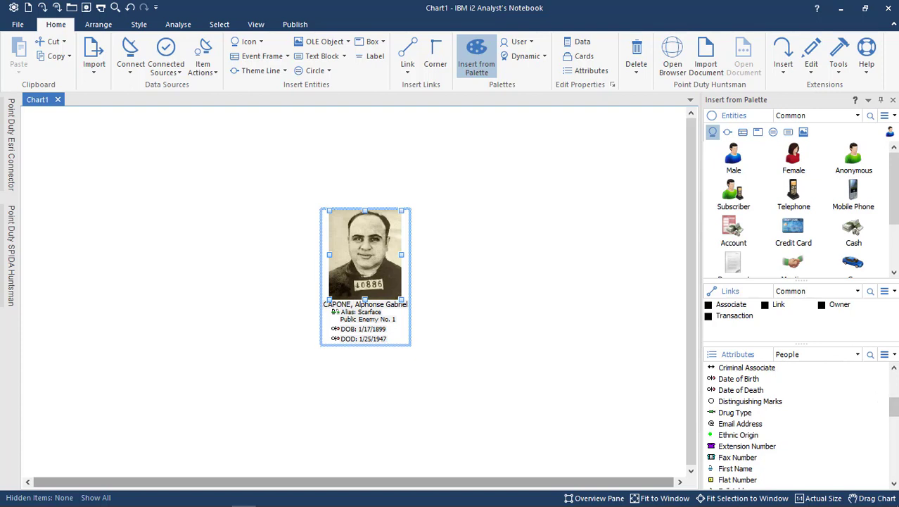
{"action": "left_click_drag", "start_coordinate": [895, 407], "coordinate": [895, 435]}
Step: Add a Nationality attribute set to American on the CAPONE entity
{"action": "double_click", "coordinate": [732, 468]}
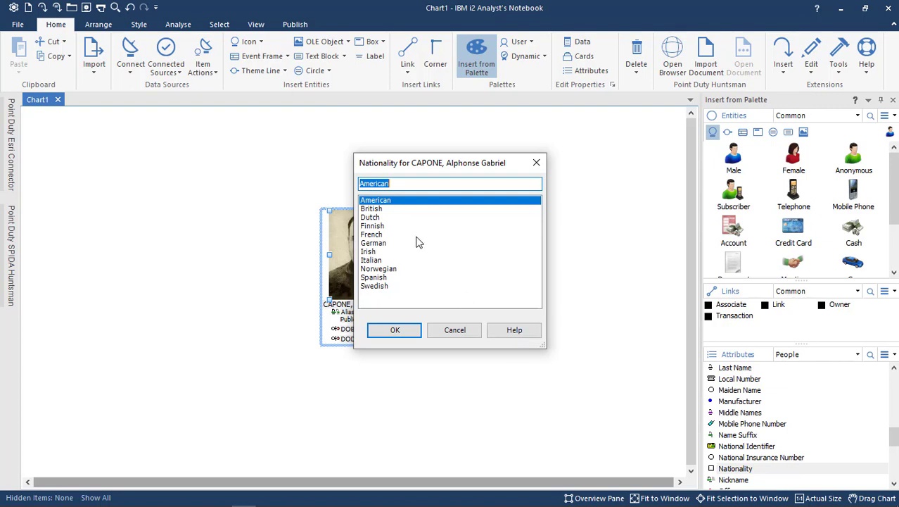
{"action": "left_click", "coordinate": [397, 200]}
{"action": "left_click", "coordinate": [405, 336]}
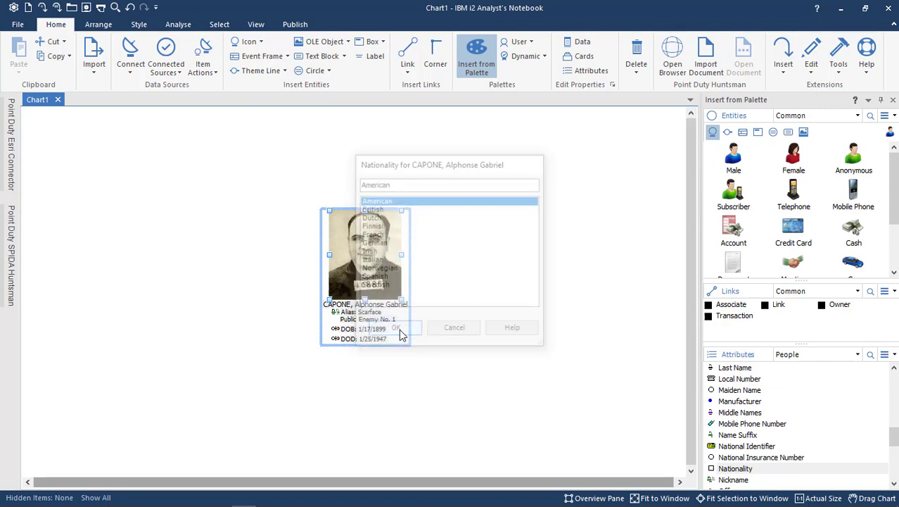